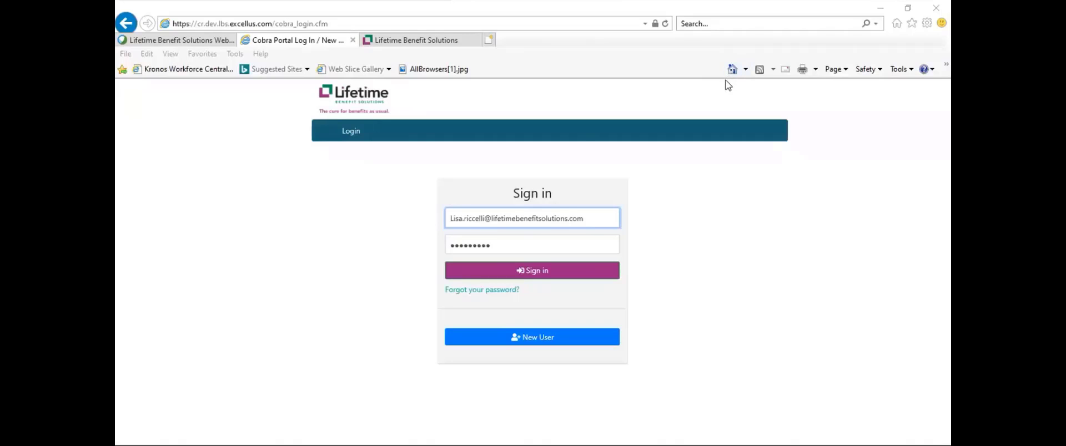
Sign in to the COBRA portal using the pre-filled e-mail and password
left_click_drag(451, 218, 586, 226)
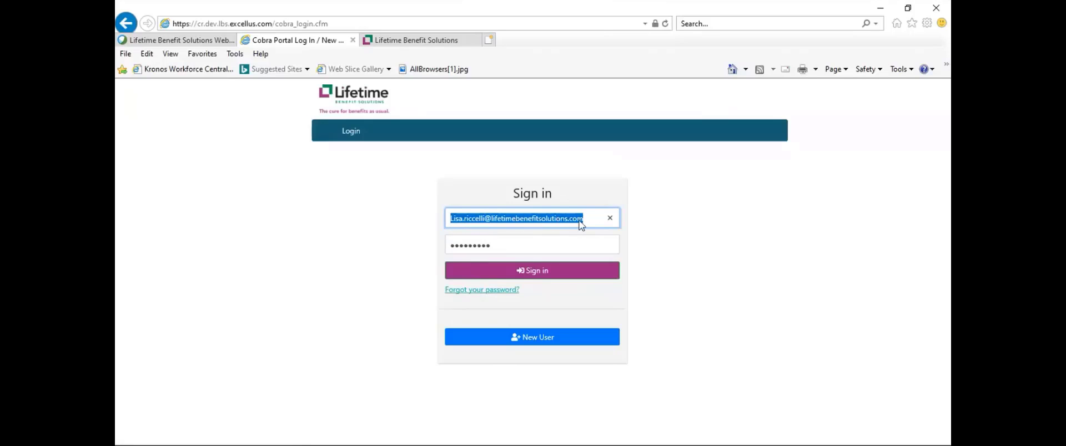
left_click_drag(492, 248, 447, 248)
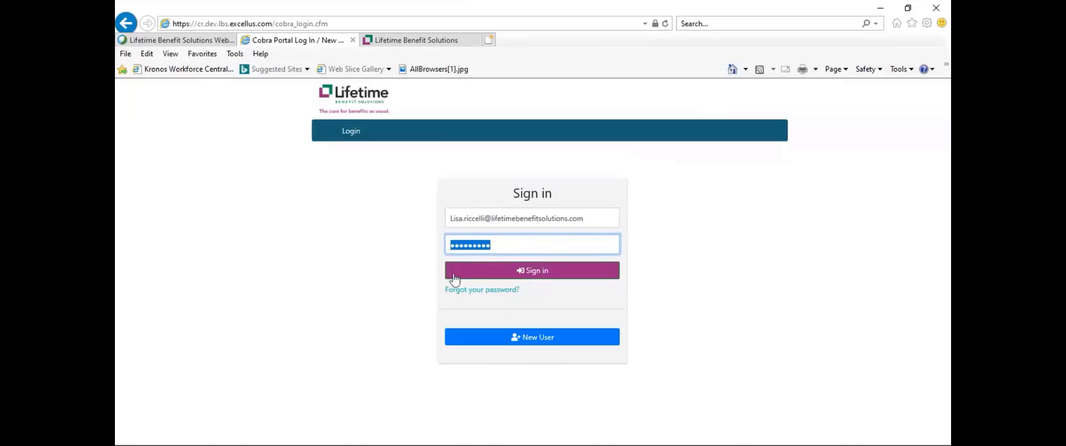
left_click(535, 279)
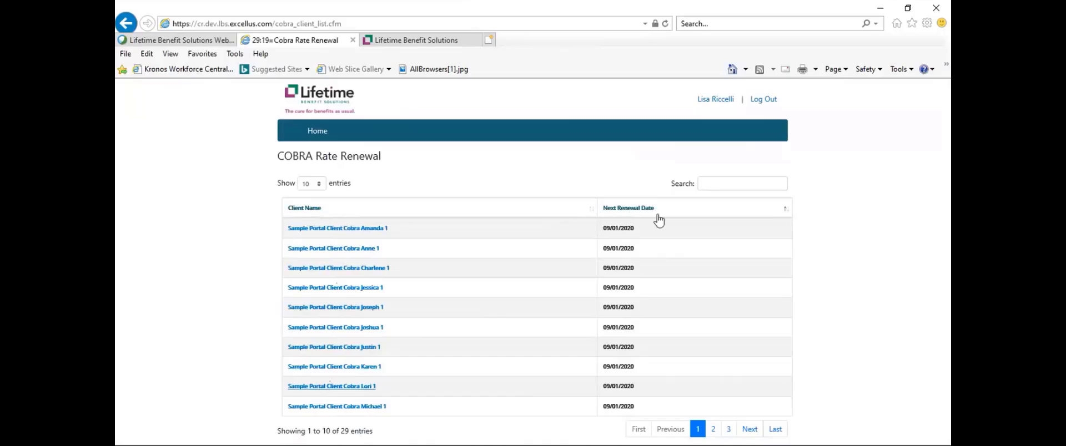
Sort the client list by Client Name, search for 'demo 19', then clear the search
left_click(312, 212)
left_click(707, 183)
type("demo")
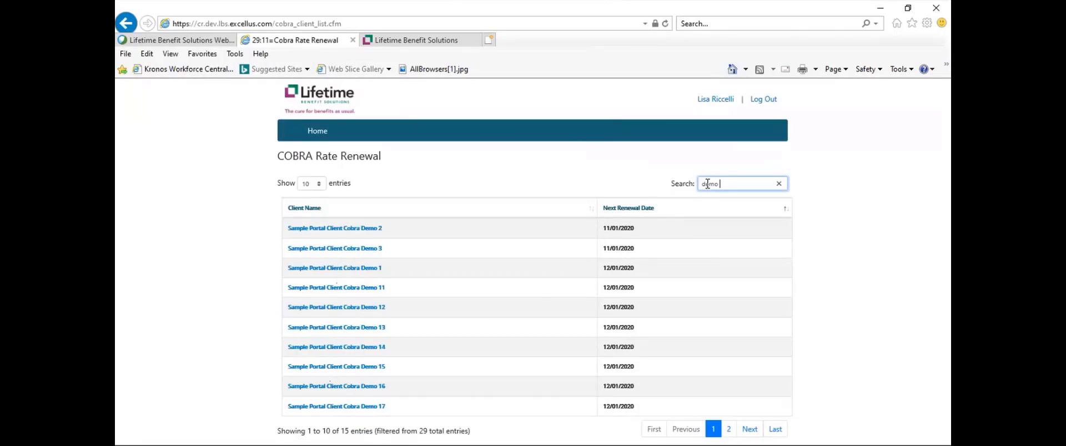
type(" 19")
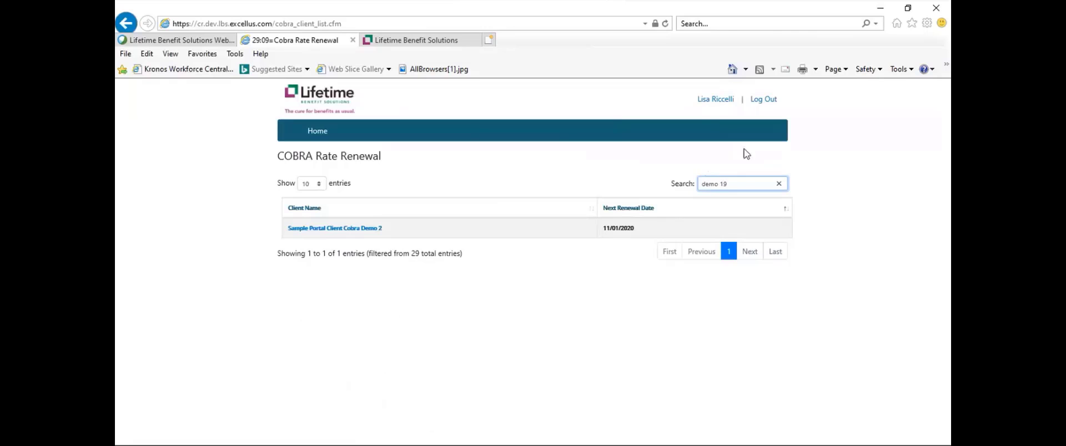
left_click_drag(738, 184, 702, 185)
key("BackSpace")
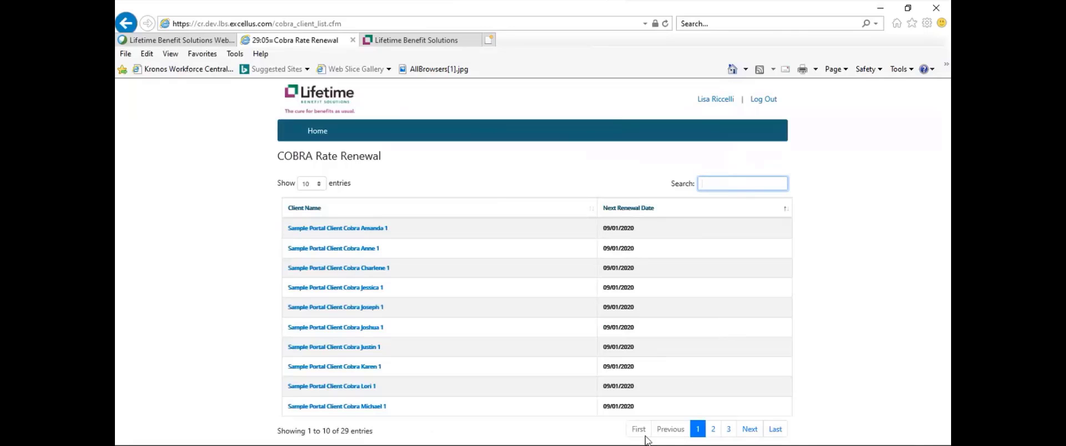
Open Sample Portal Client Cobra Demo 20 from page 3 of the client list
left_click(714, 429)
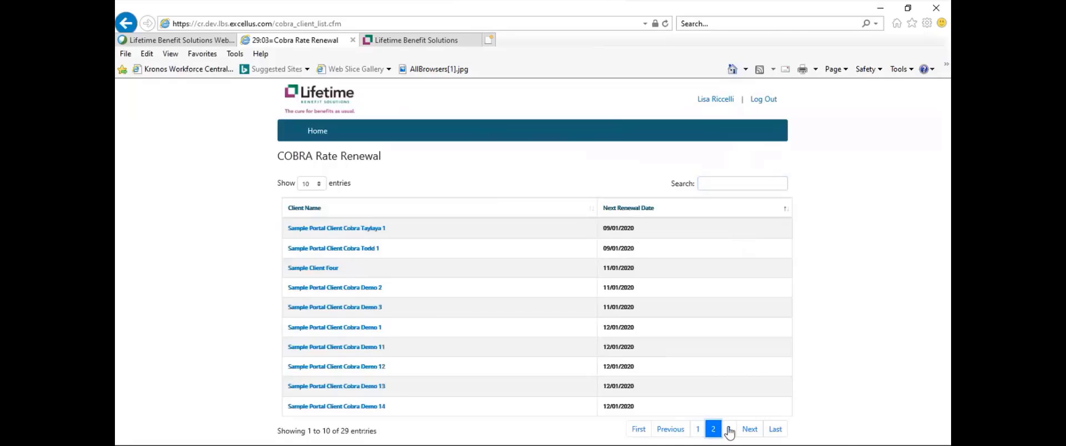
left_click(729, 430)
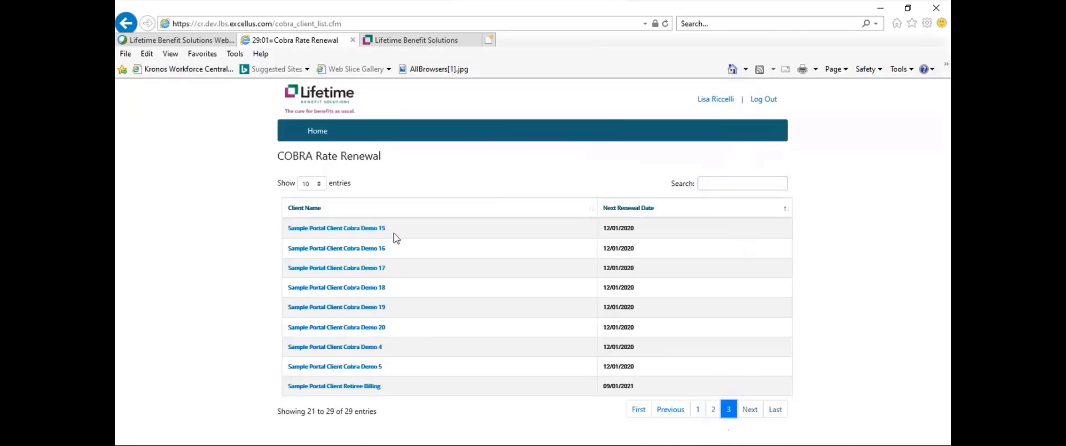
left_click(335, 329)
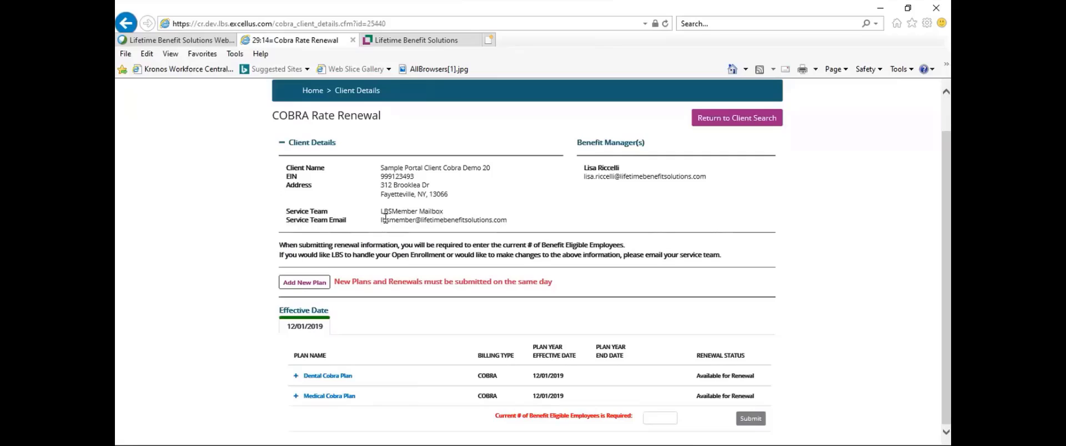
Highlight the service team e-mail and the benefit-eligible employees requirement in the instructions
left_click_drag(381, 220, 503, 224)
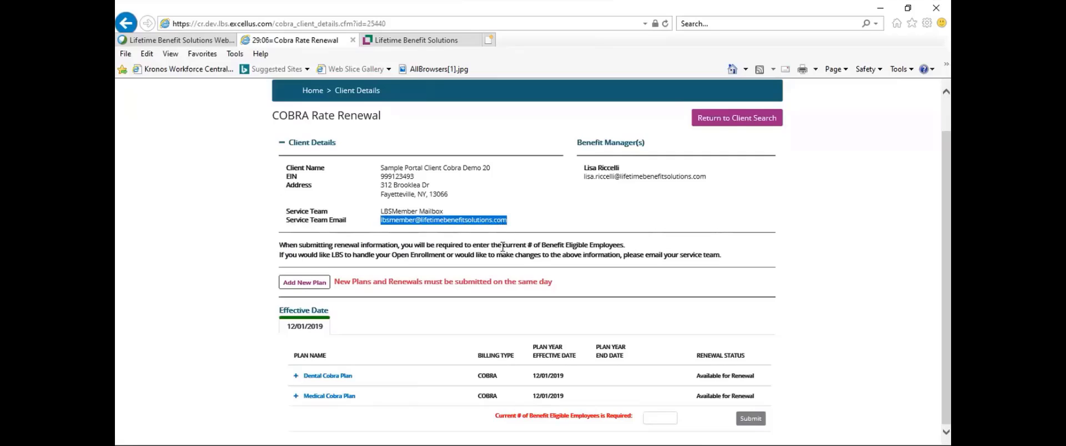
left_click_drag(503, 246, 630, 250)
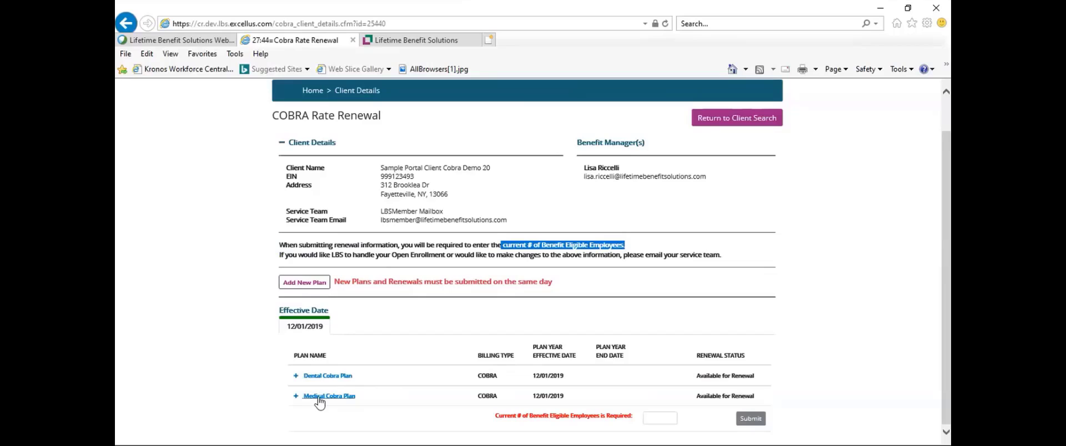
Expand the Dental Cobra Plan and set the EE new rate to $51
left_click(295, 376)
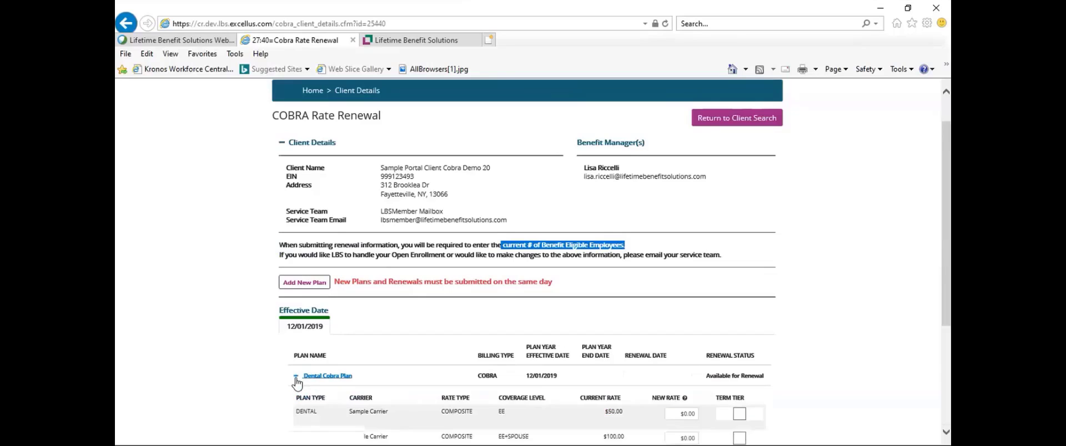
scroll(924, 306, "down", 1)
scroll(439, 406, "down", 3)
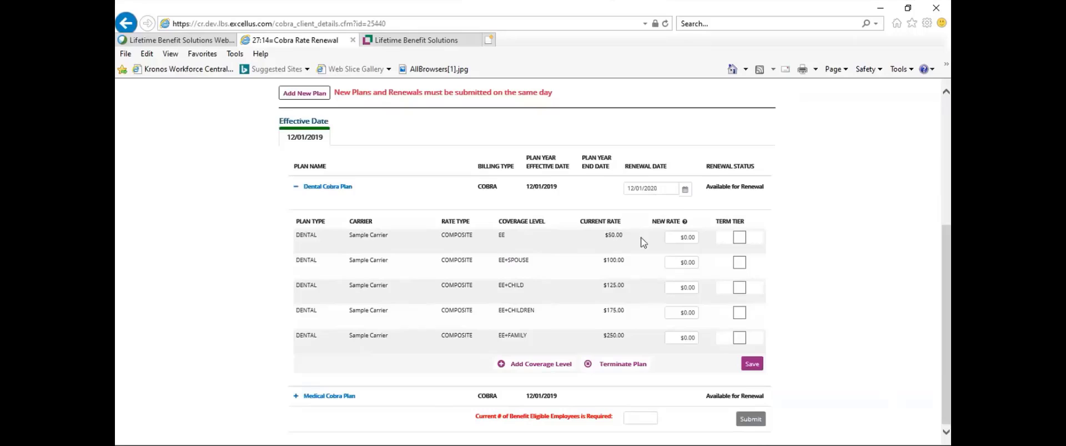
left_click(684, 237)
type("51")
Term the EE+SPOUSE and EE+CHILD tiers; set EE+CHILDREN to $176 and EE+FAMILY to $300
left_click(739, 264)
left_click(740, 291)
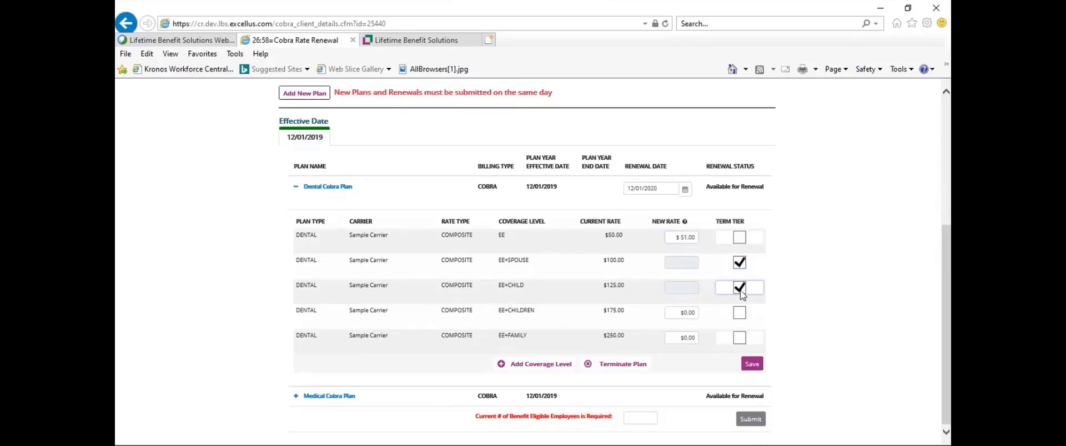
left_click(685, 313)
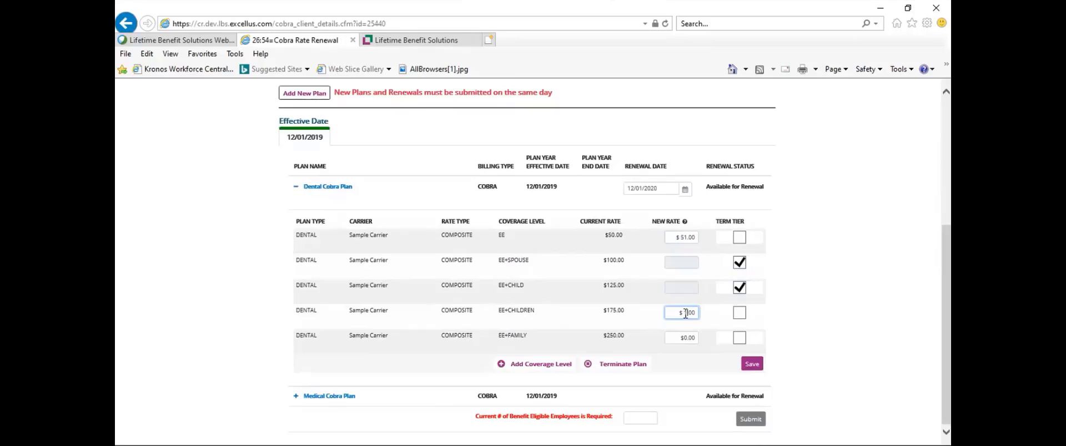
type("176")
left_click(682, 338)
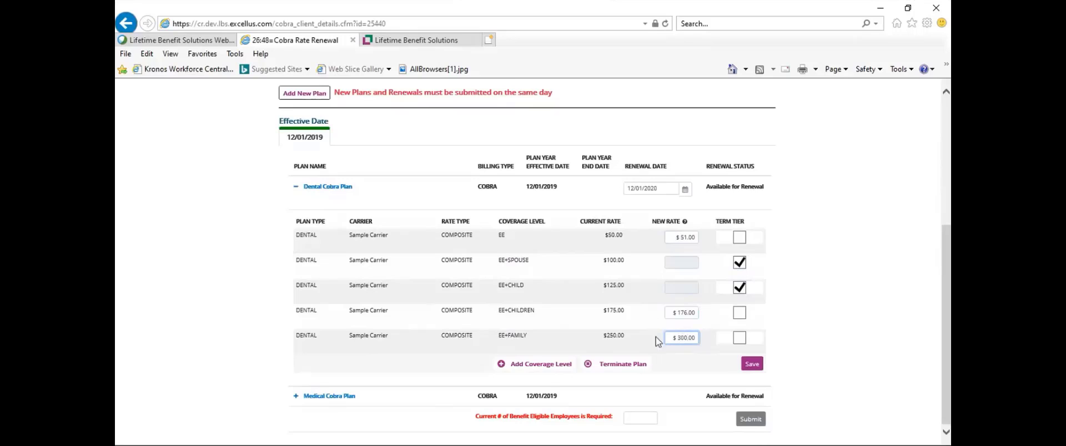
left_click(627, 348)
Add an EE+1 coverage level at $500 to the Dental Cobra Plan and save it
left_click(502, 366)
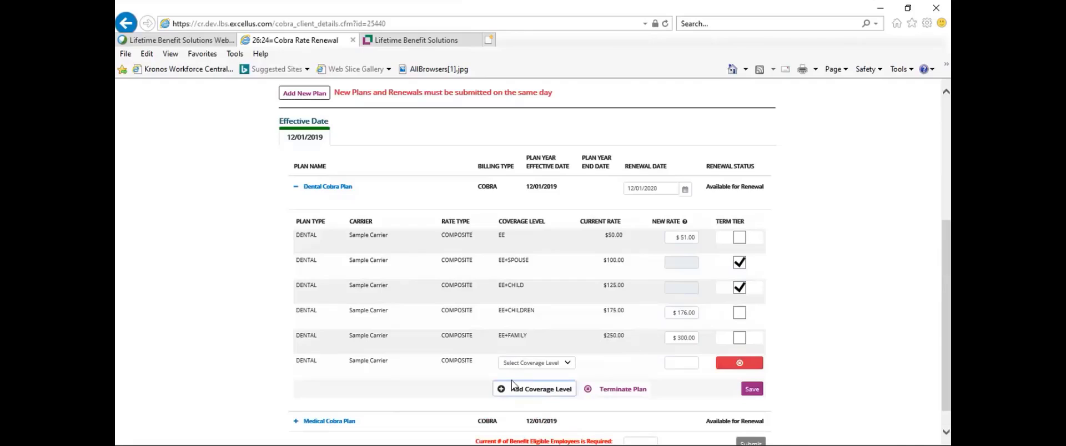
left_click(567, 363)
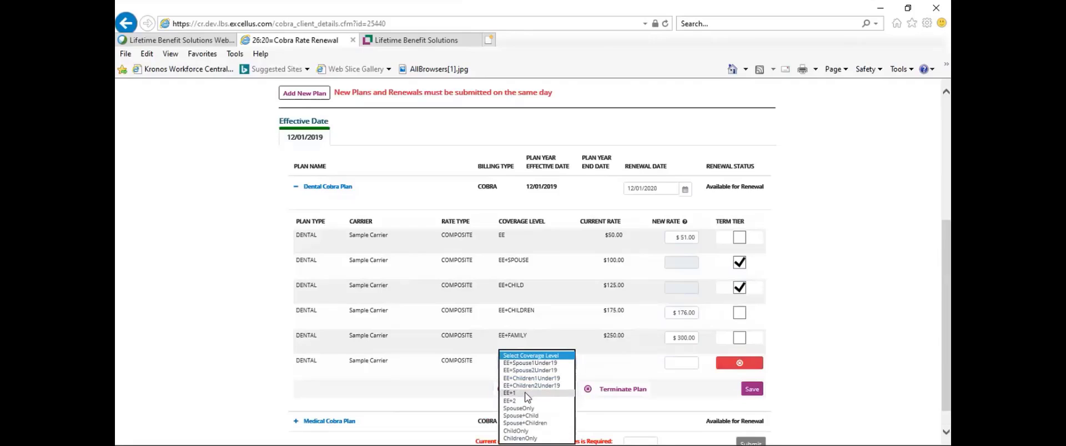
left_click(572, 378)
left_click(681, 363)
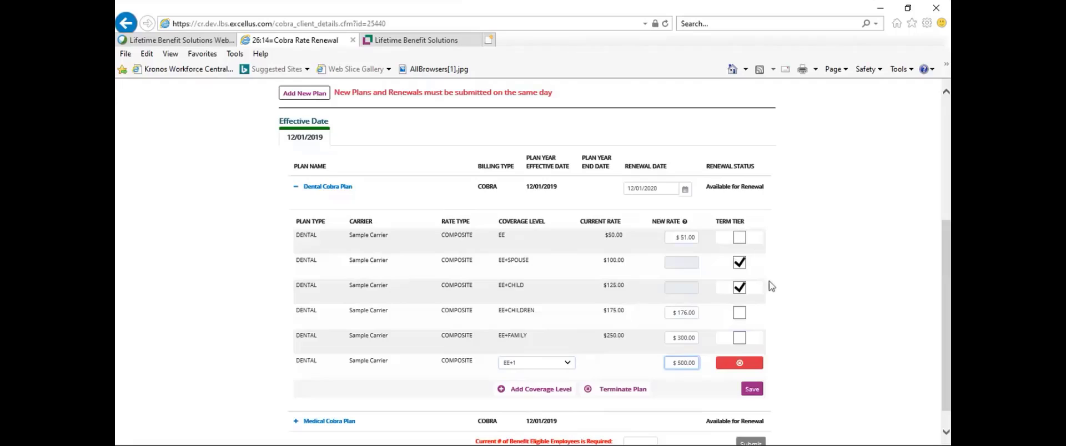
left_click(752, 391)
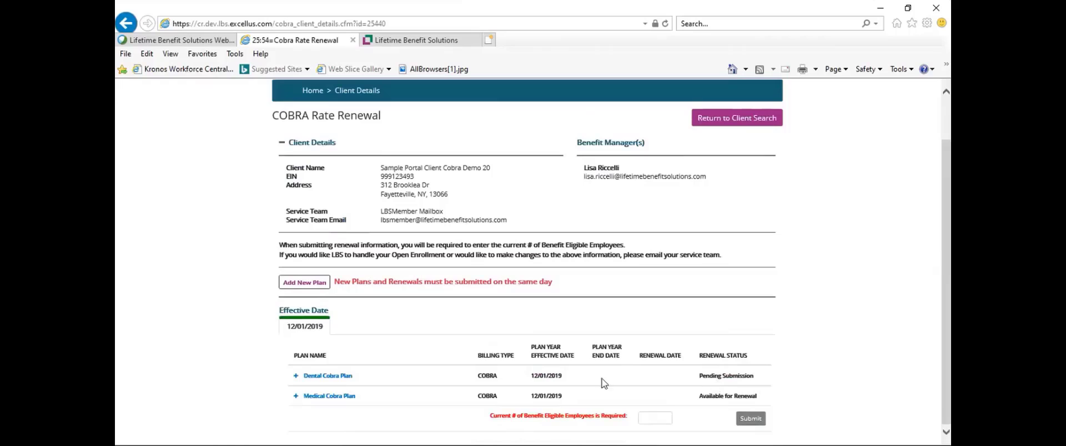
Expand the Medical Cobra Plan and terminate all of its tiers
left_click(296, 398)
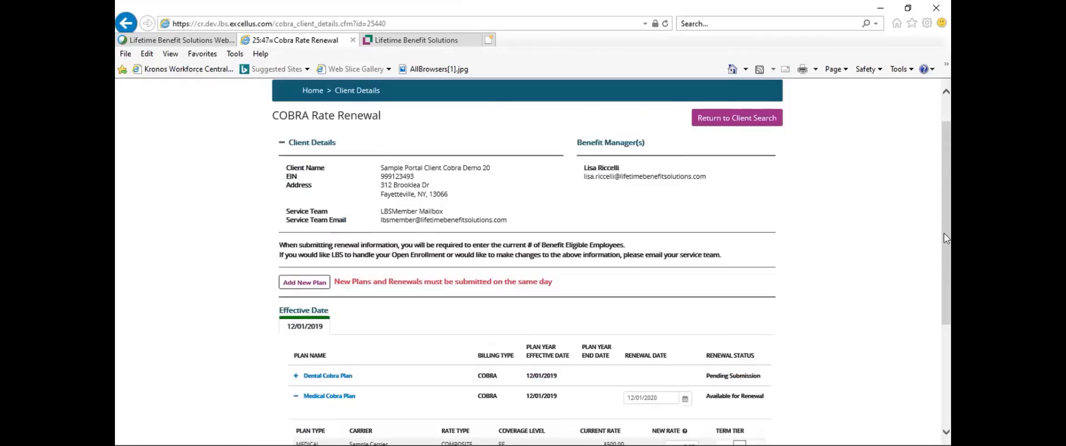
left_click_drag(944, 233, 944, 344)
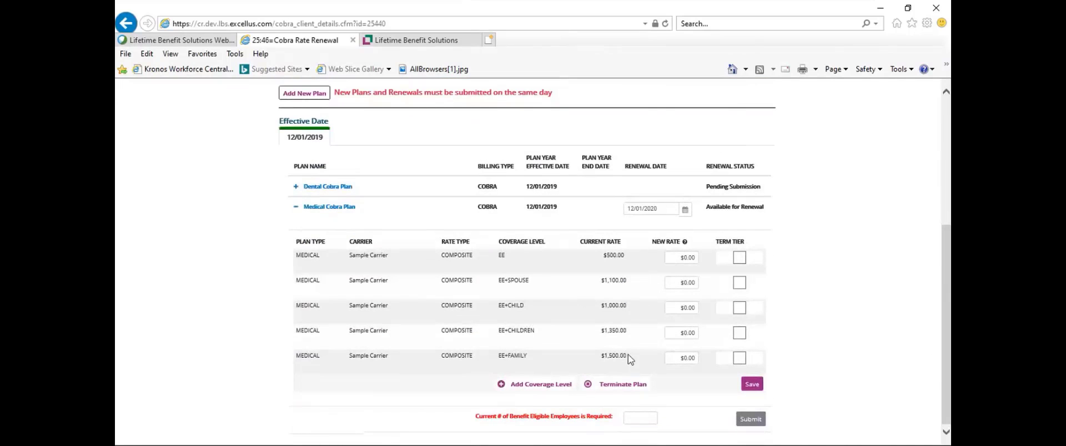
left_click(615, 387)
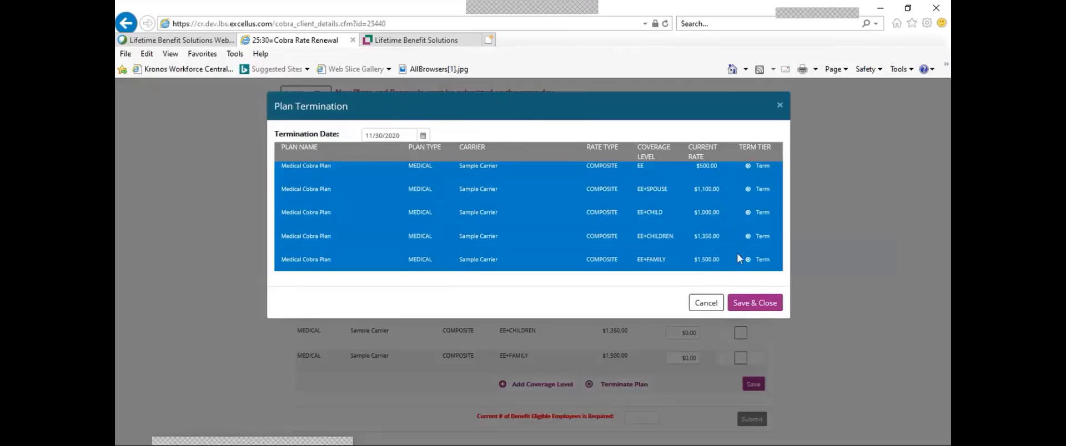
left_click(754, 303)
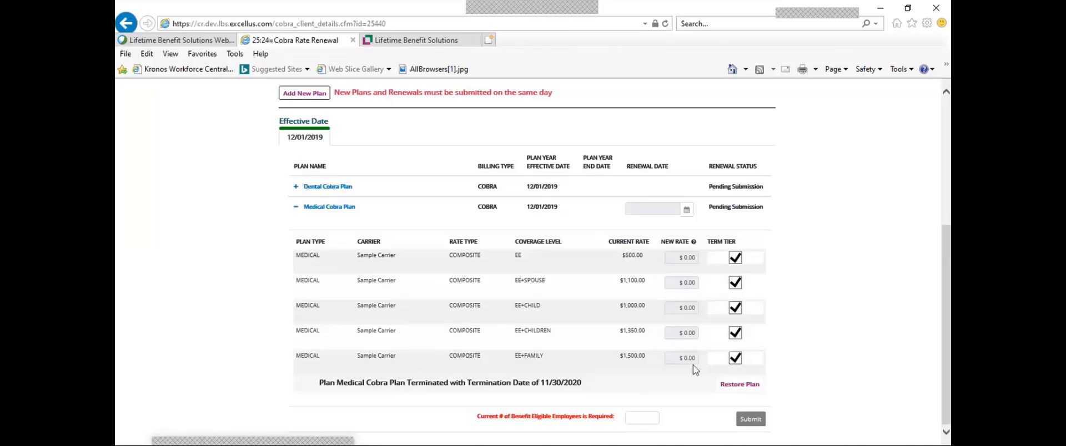
Restore the Medical plan, re-terminate it effective 11/30/2020, and collapse its row
left_click(742, 387)
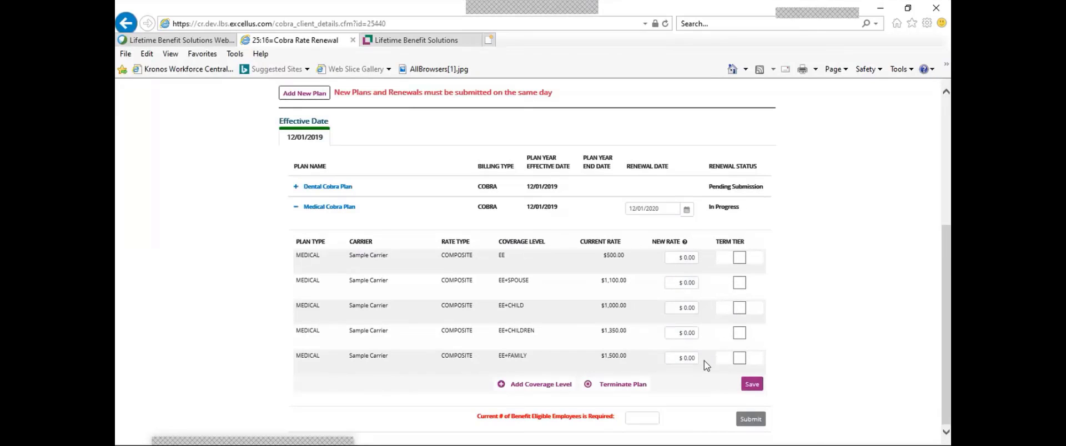
left_click(622, 385)
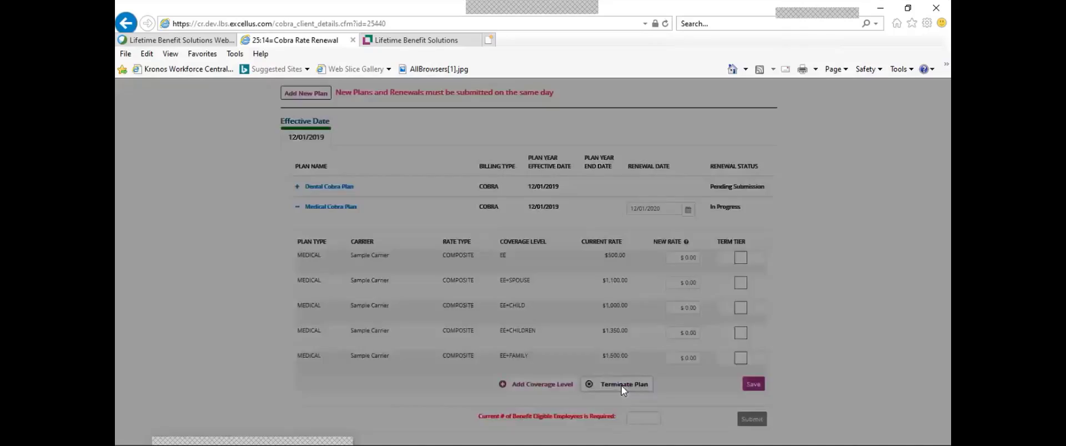
left_click(757, 301)
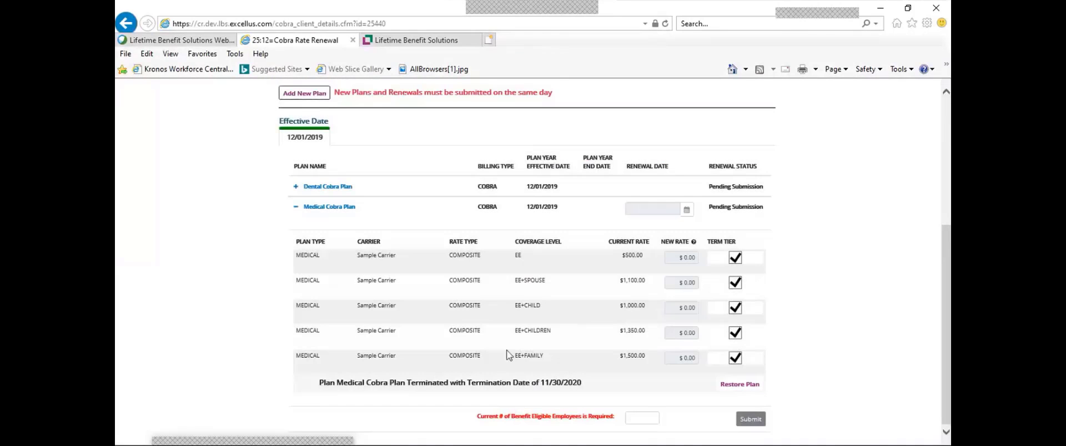
left_click(295, 207)
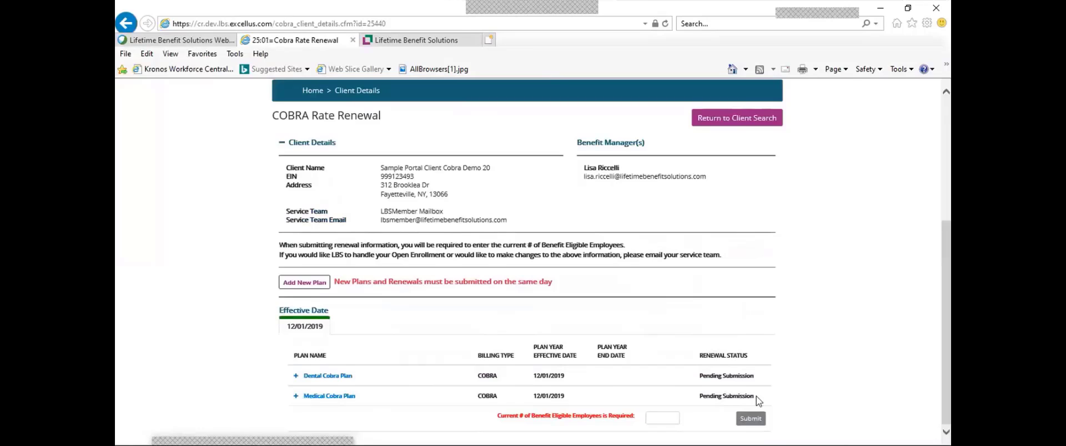
Start a new plan for the client and view the available carriers
left_click(300, 284)
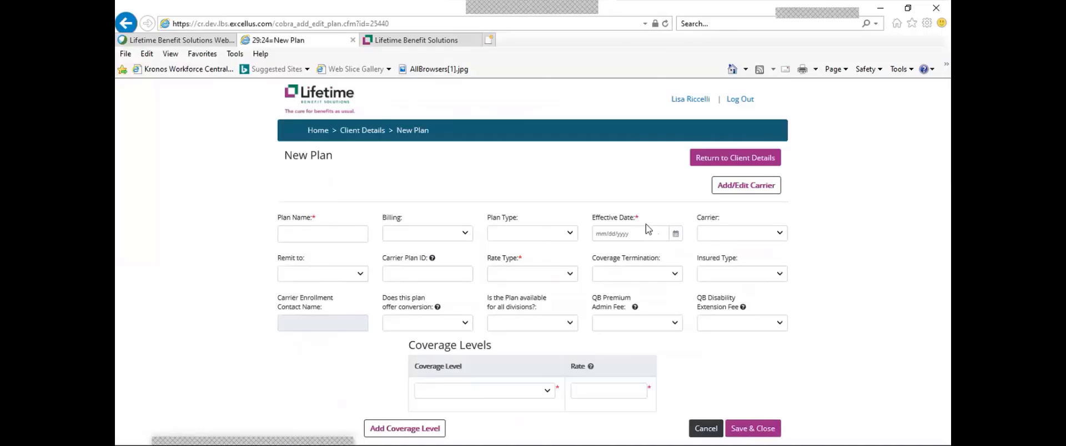
left_click(780, 235)
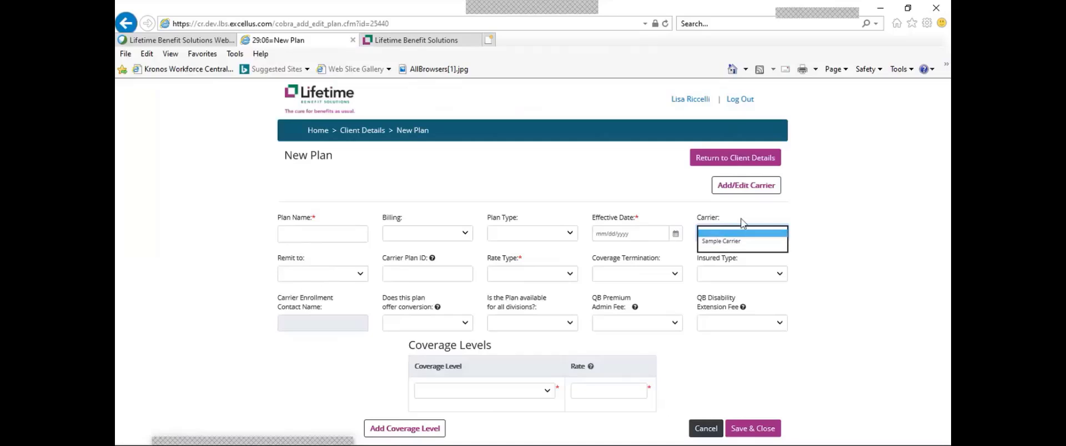
left_click(756, 194)
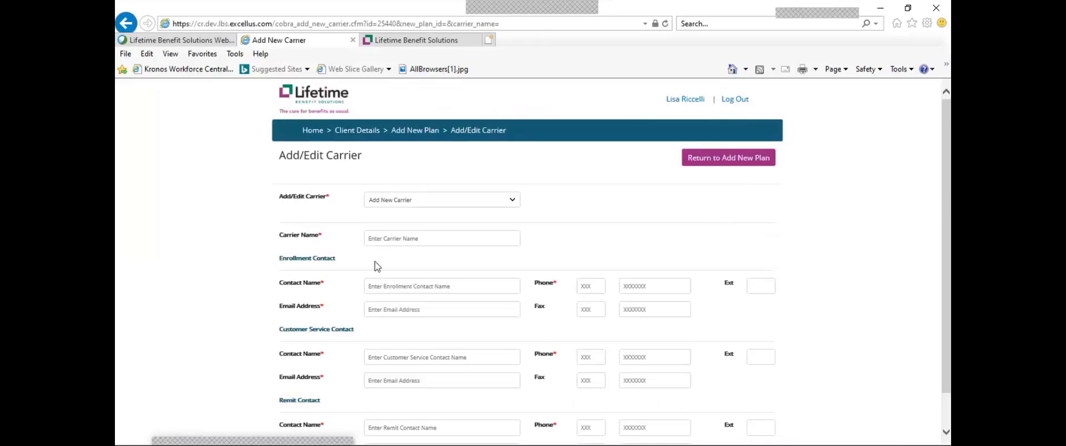
scroll(948, 207, "down", 3)
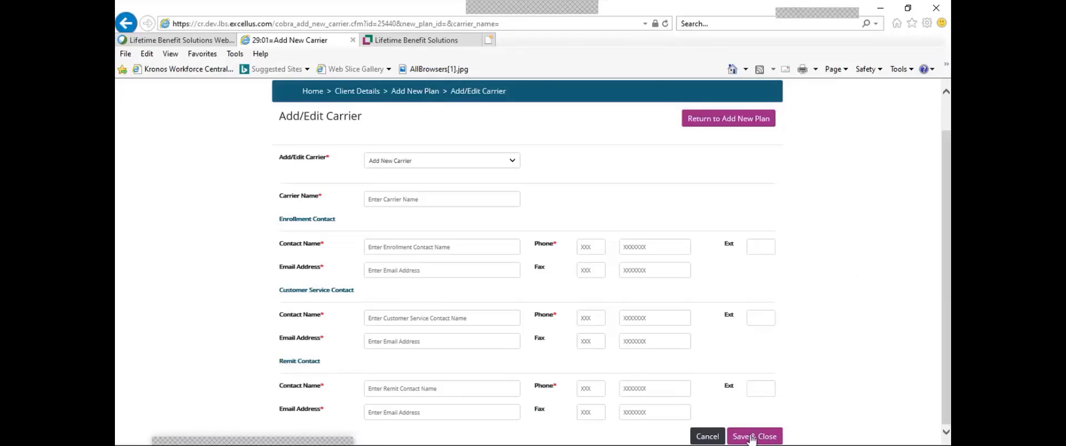
left_click(707, 437)
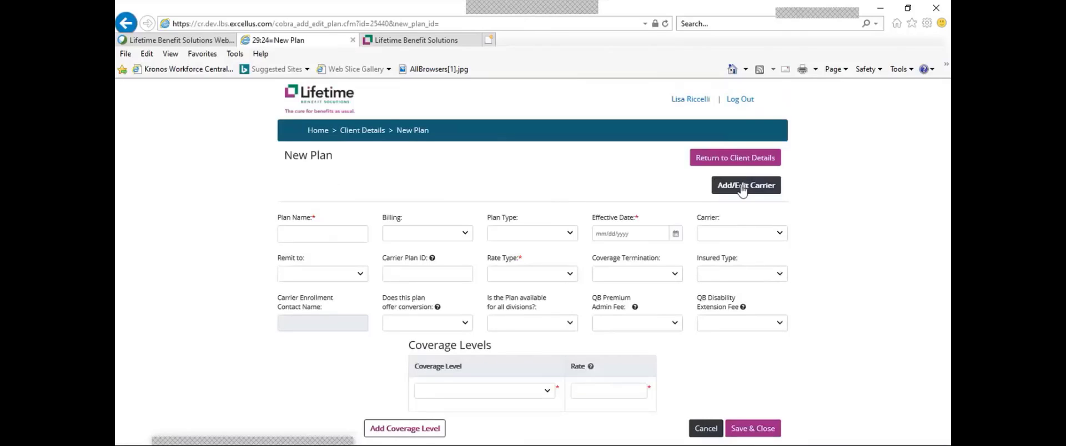
Name the new plan Dental A with Cobra billing and Dental plan type
left_click(721, 233)
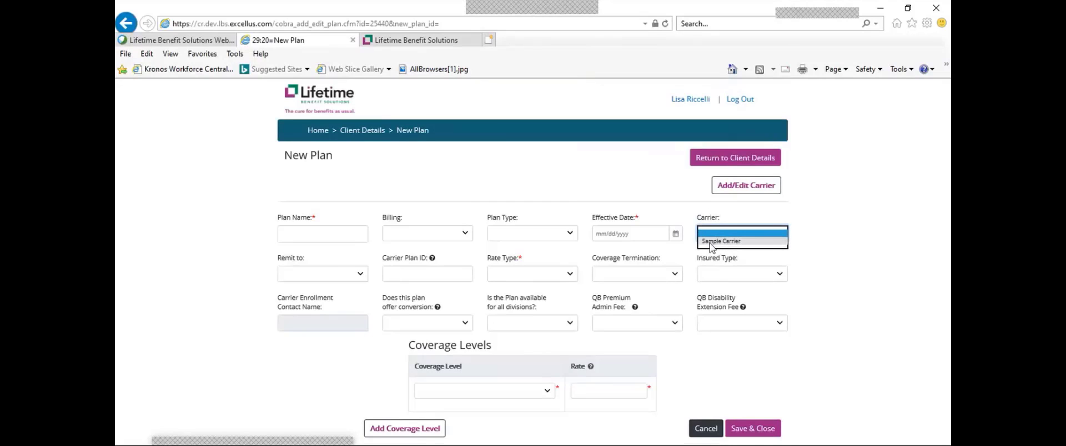
left_click(286, 235)
type("de")
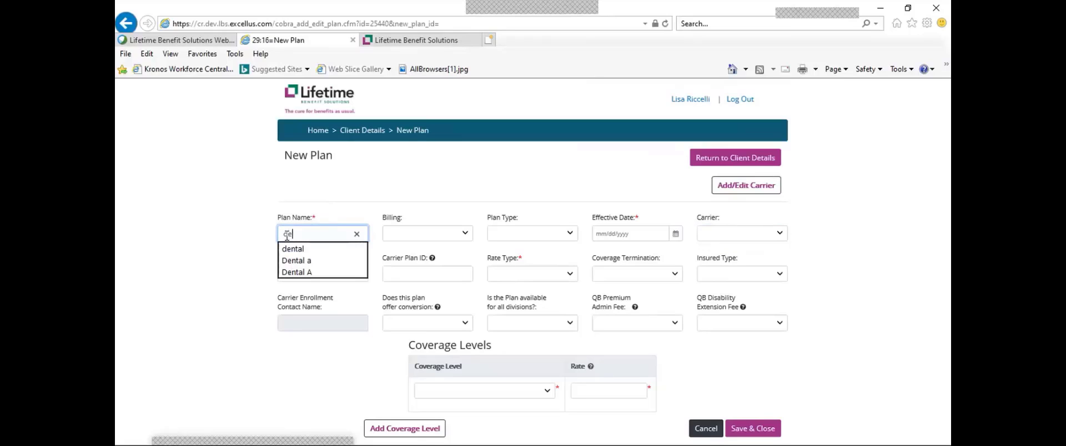
type("nt")
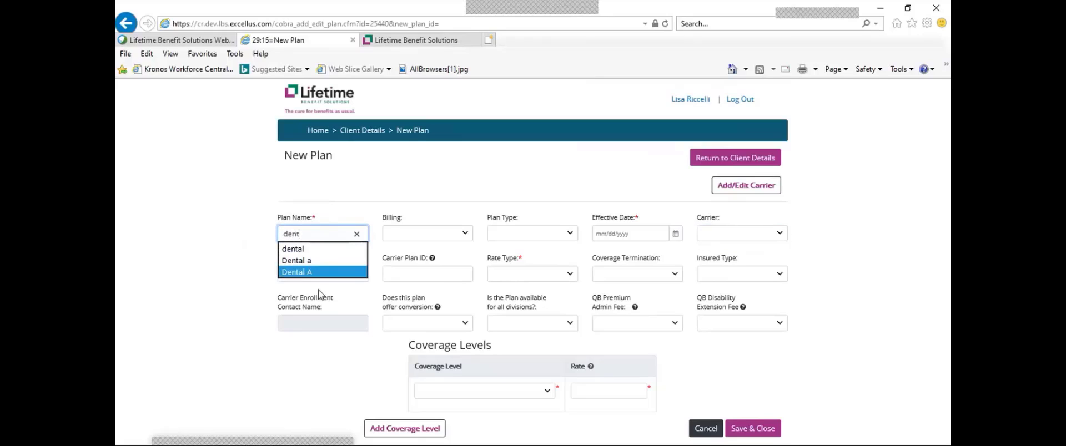
left_click(297, 272)
left_click(464, 236)
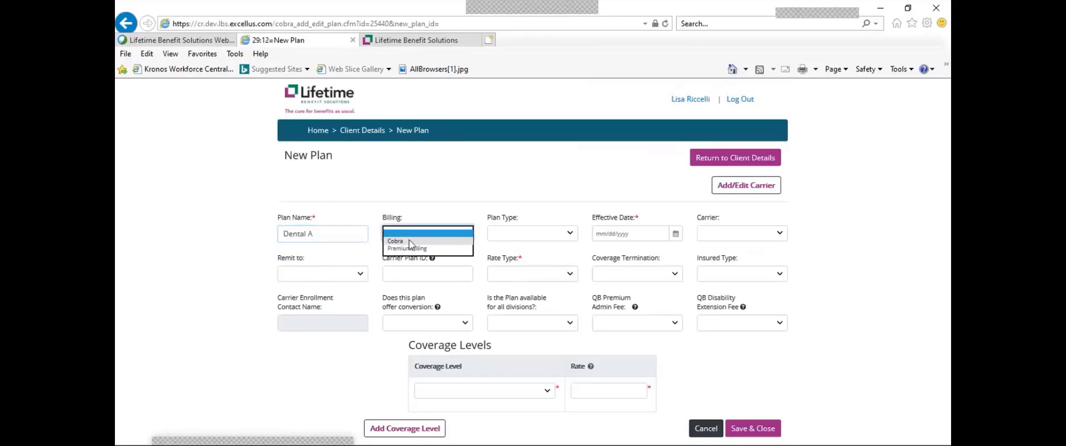
left_click(405, 243)
left_click(572, 234)
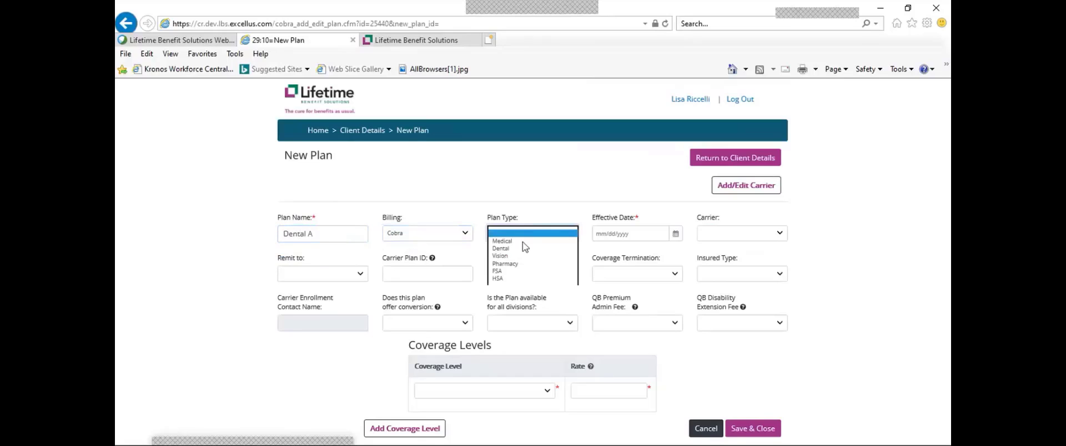
left_click(510, 249)
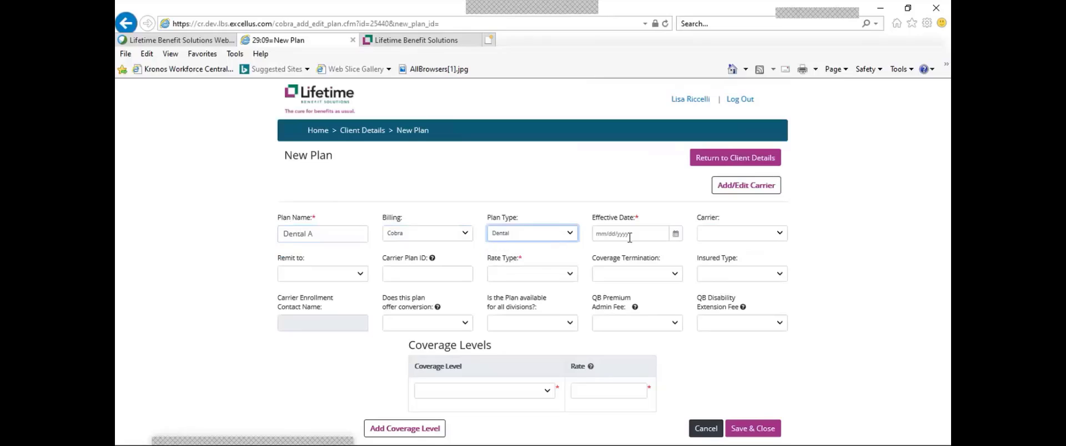
Set effective date 12/01/2020, carrier Sample Carrier and carrier plan ID 123
left_click(675, 238)
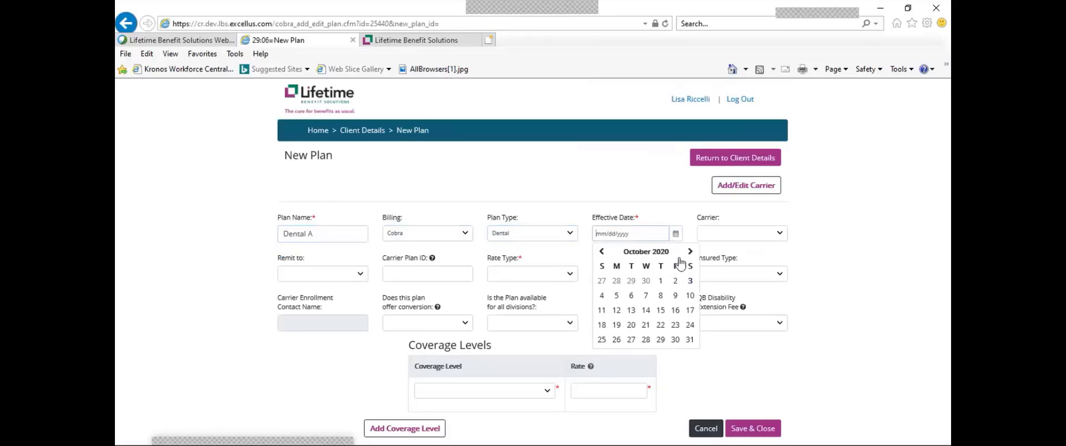
left_click(690, 251)
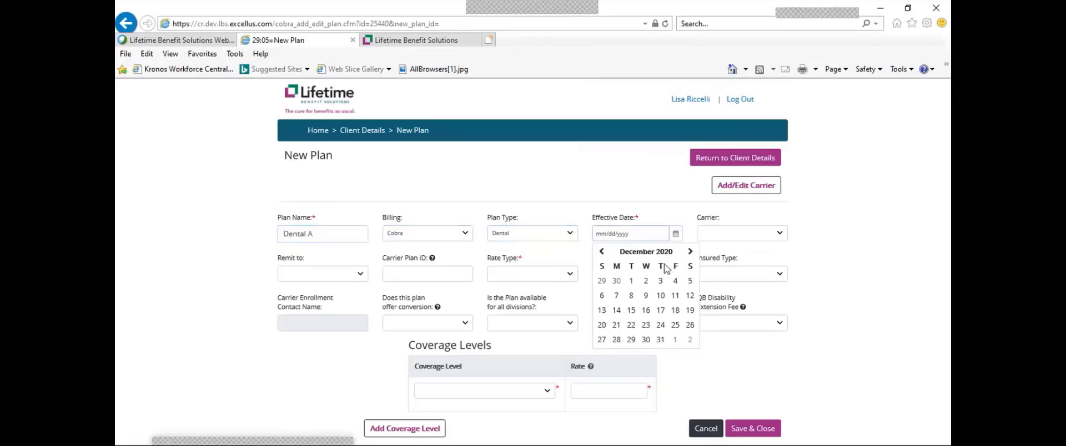
left_click(631, 282)
left_click(780, 237)
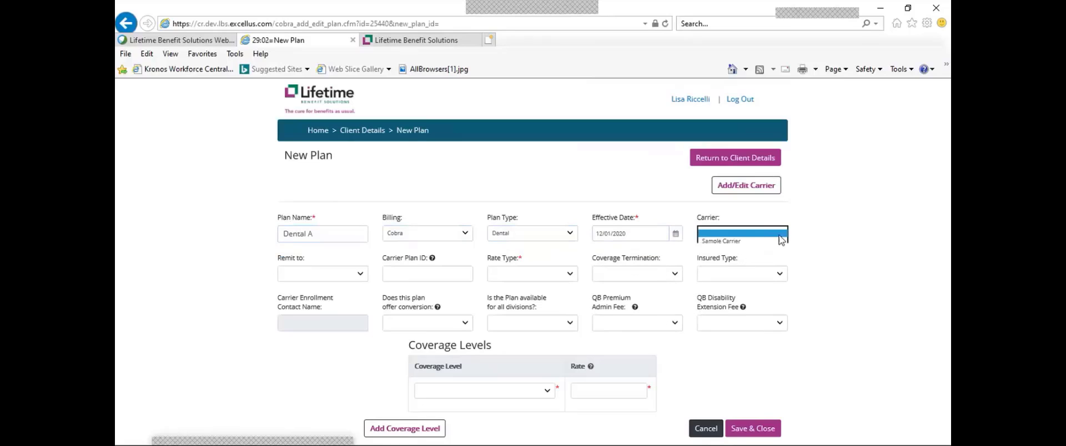
left_click(731, 243)
left_click(435, 275)
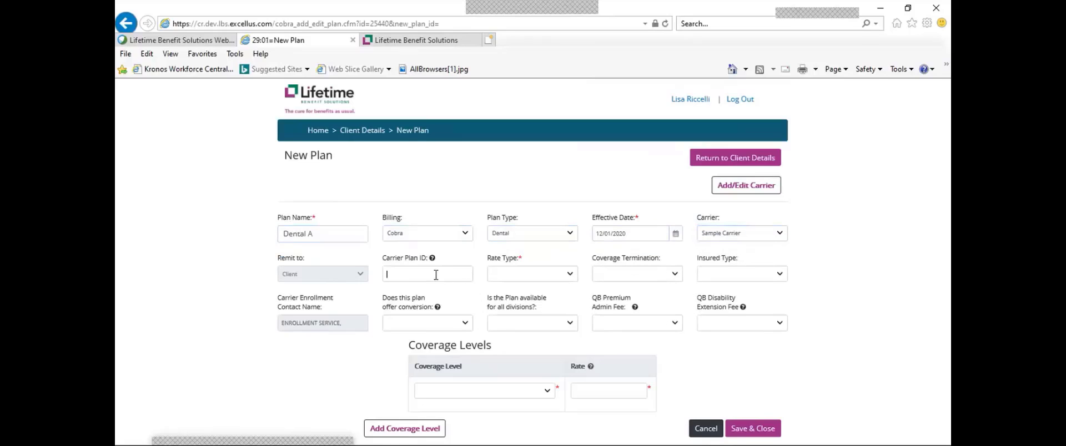
type("123")
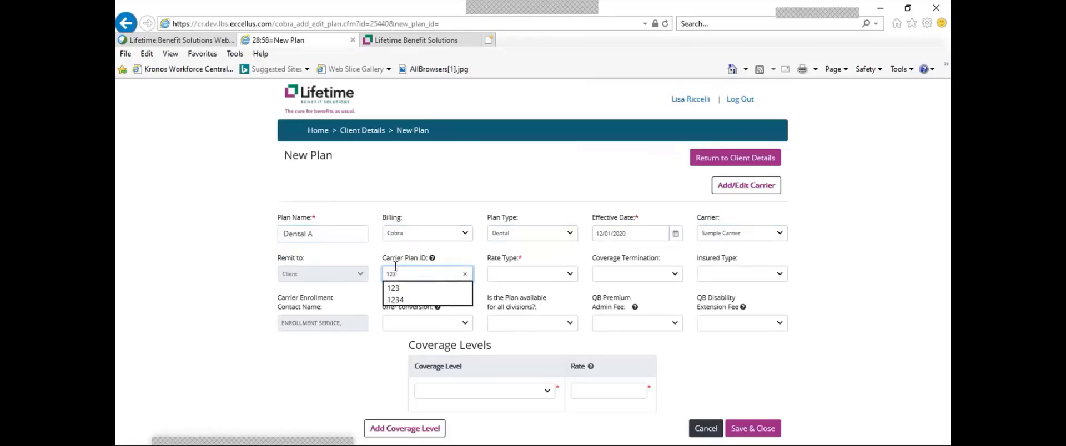
left_click(445, 260)
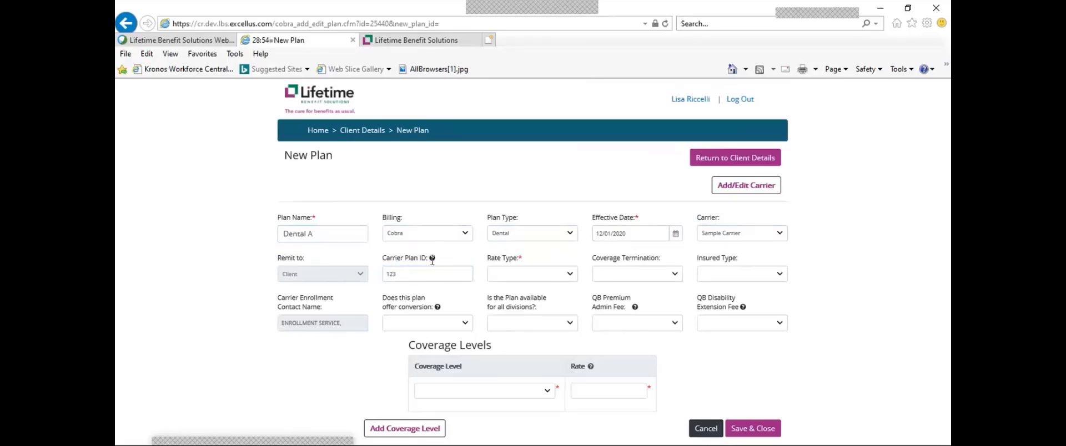
mouse_move(431, 258)
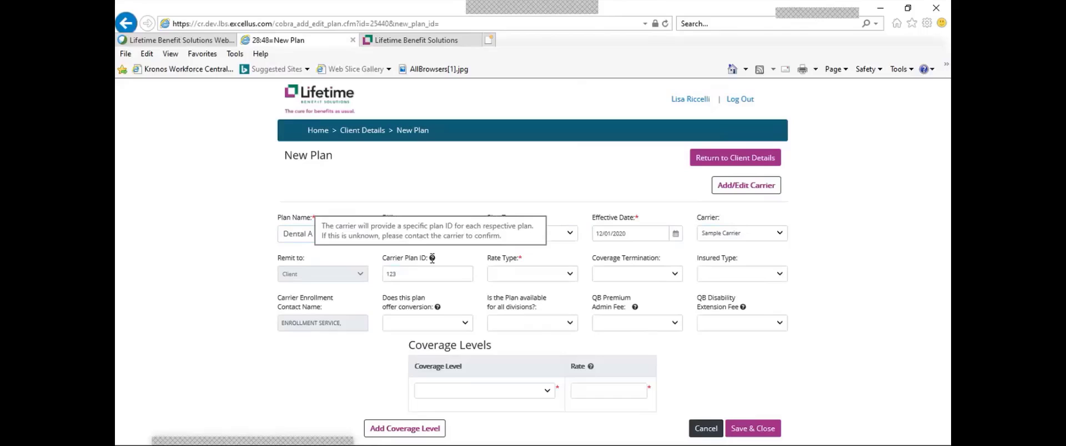
Set Composite rate type, End of Month coverage termination and Fully insured
left_click(568, 276)
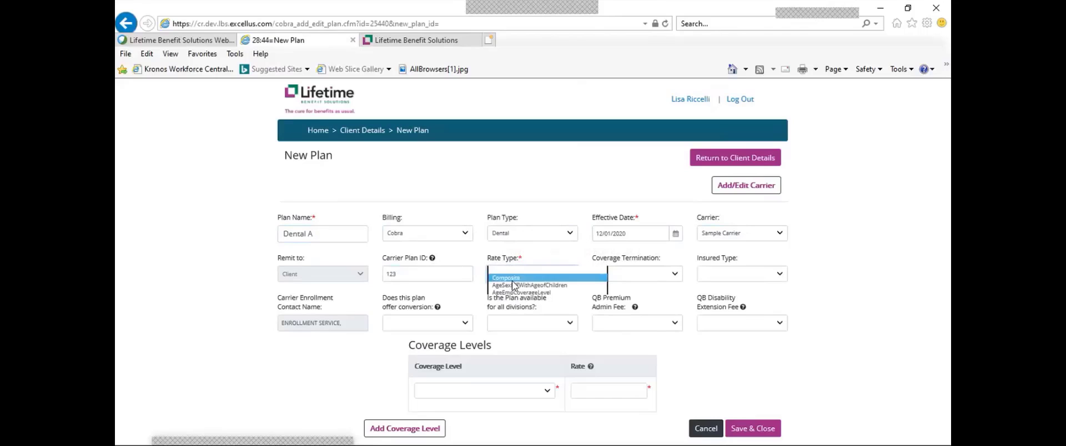
left_click(512, 280)
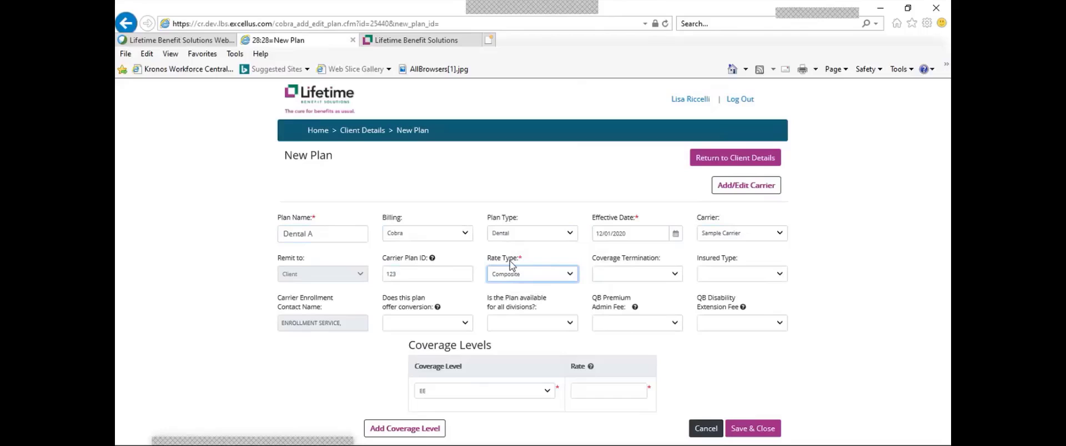
left_click(674, 276)
left_click(649, 283)
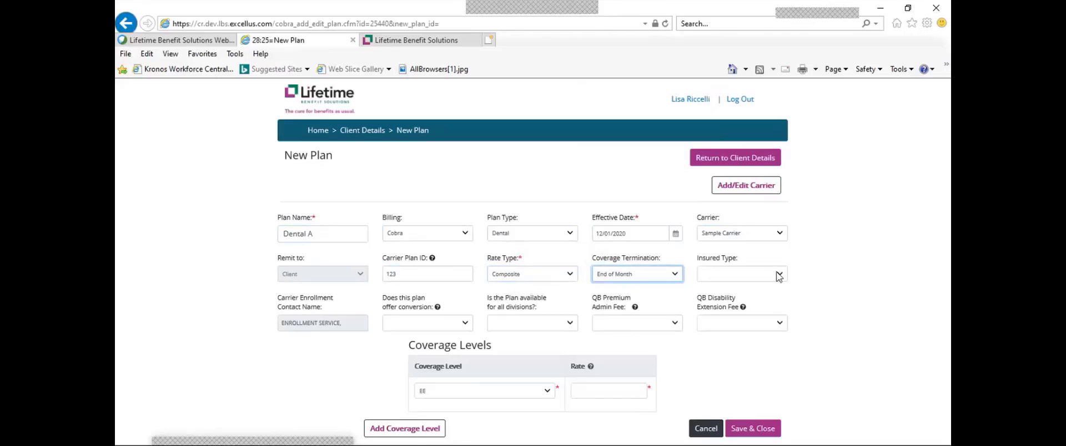
left_click(777, 275)
left_click(719, 282)
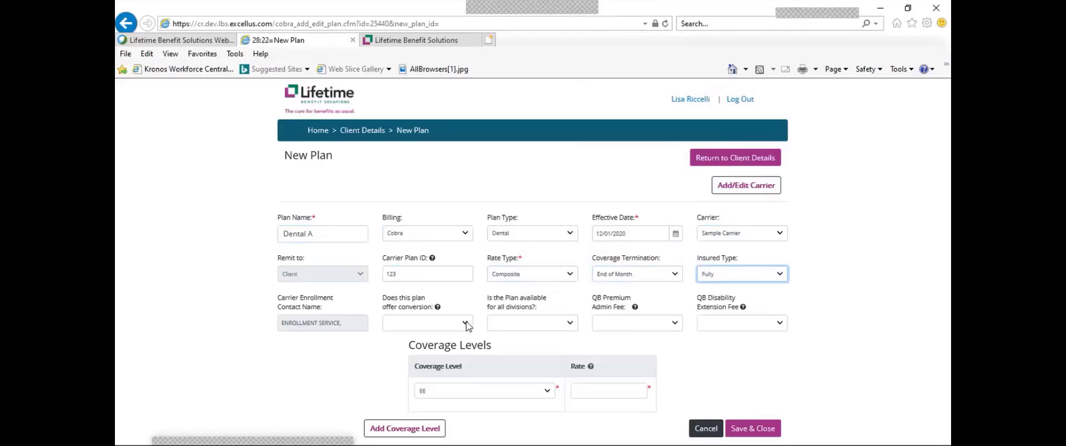
Set conversion and all-divisions availability to Yes, with 1% admin and 2% disability fees
left_click(465, 323)
left_click(392, 332)
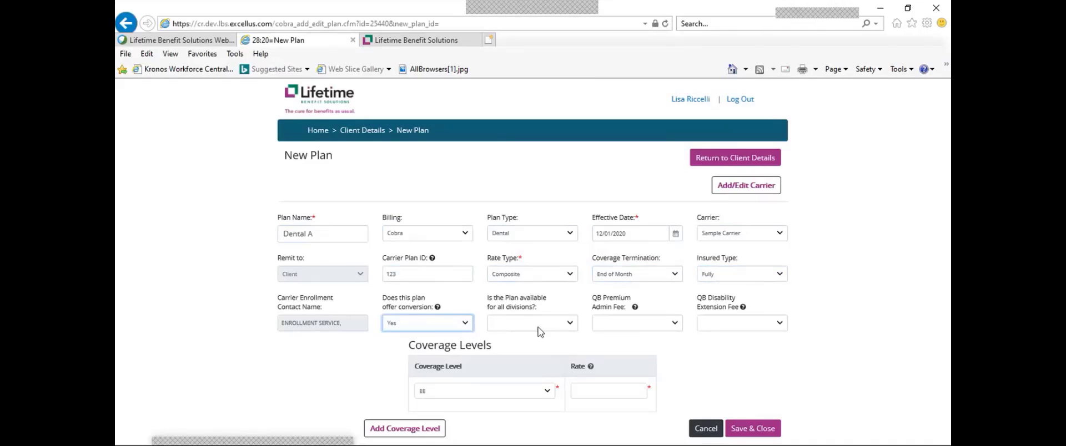
left_click(557, 326)
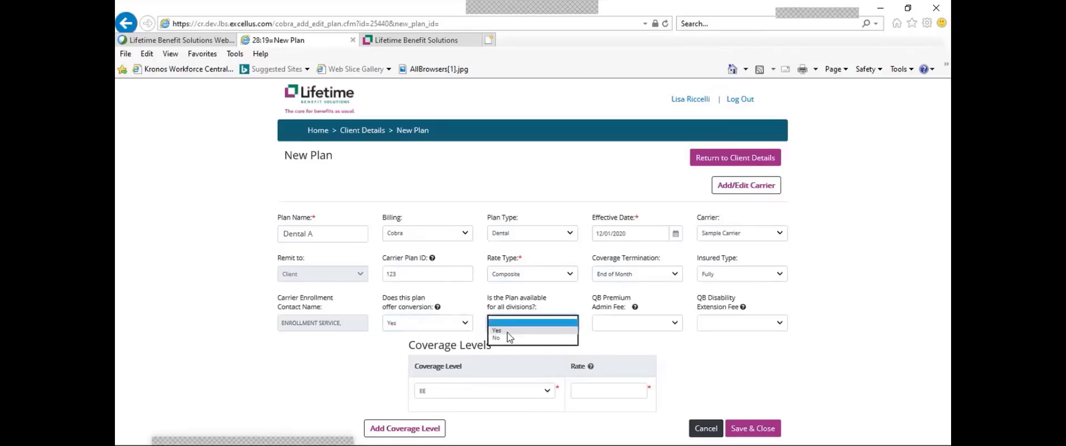
left_click(554, 331)
left_click(674, 324)
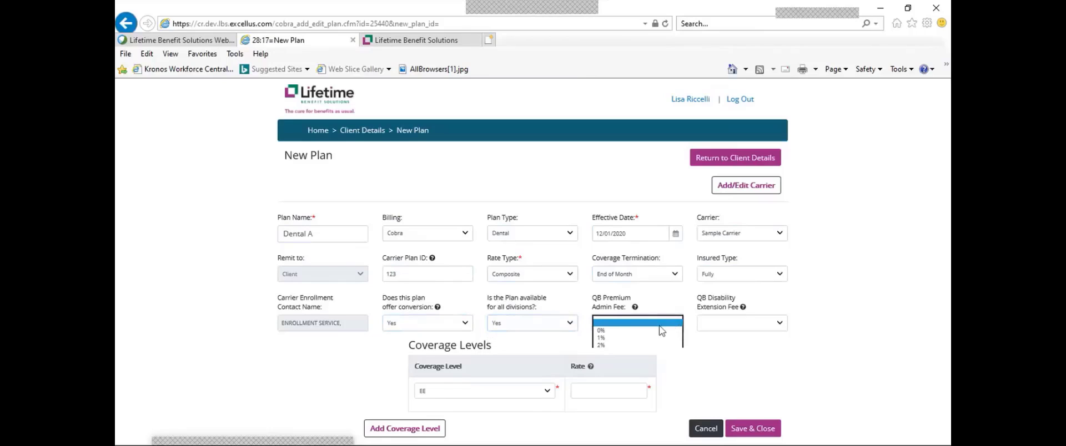
left_click(613, 338)
left_click(777, 324)
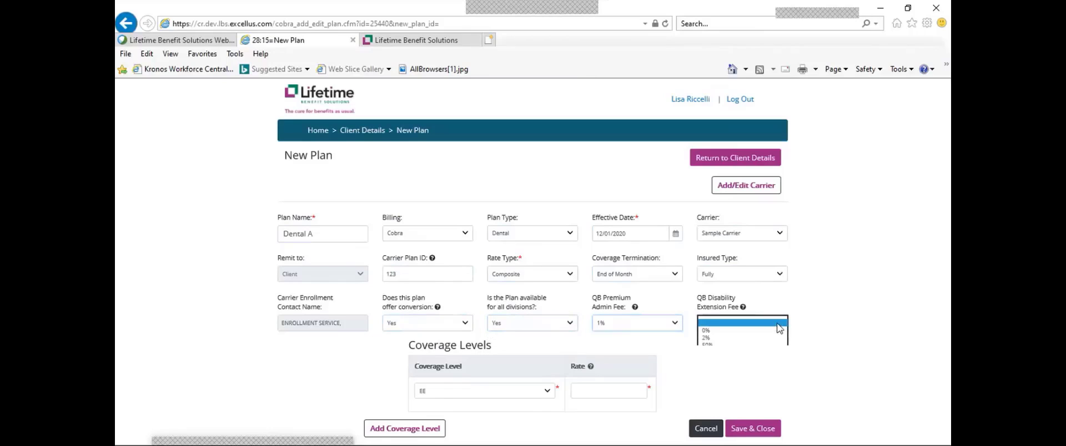
left_click(712, 339)
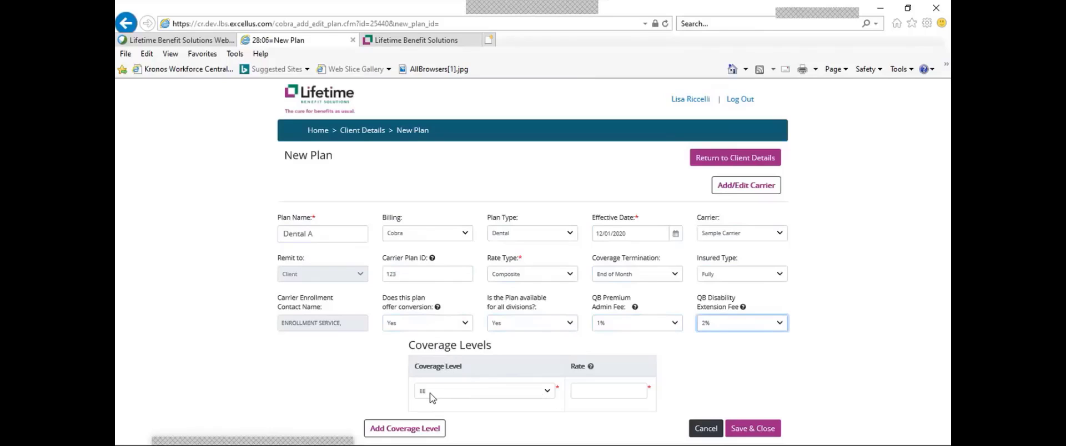
Give Dental A an EE rate of $50.00 plus an EE+Spouse level at $51.00, then save
left_click(608, 391)
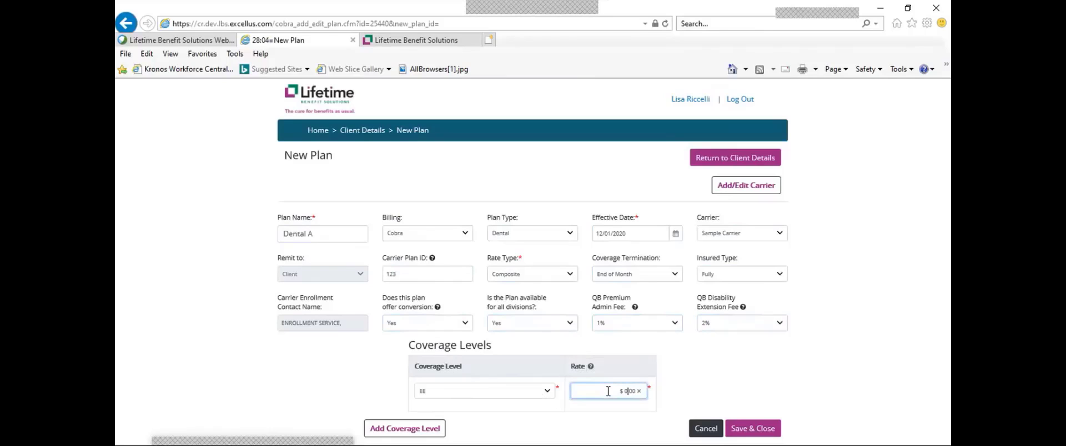
type("50")
left_click(394, 432)
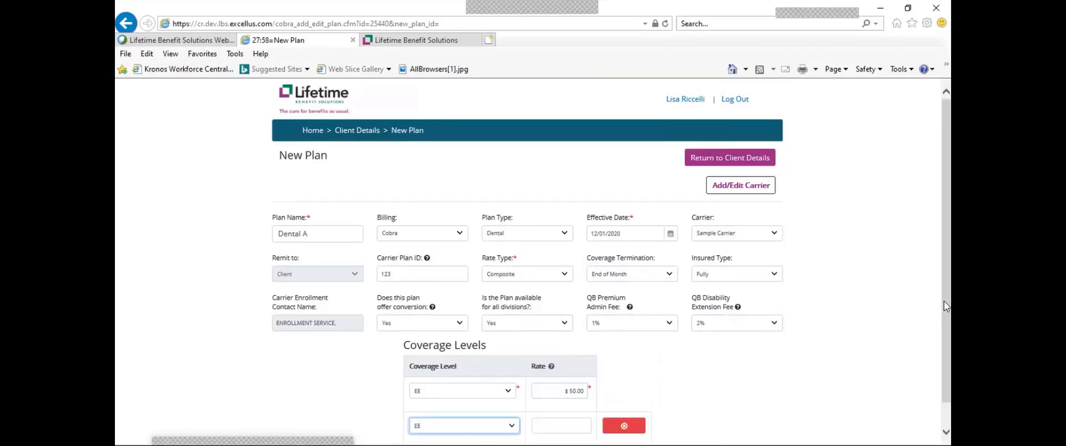
left_click_drag(943, 302, 943, 323)
left_click(513, 400)
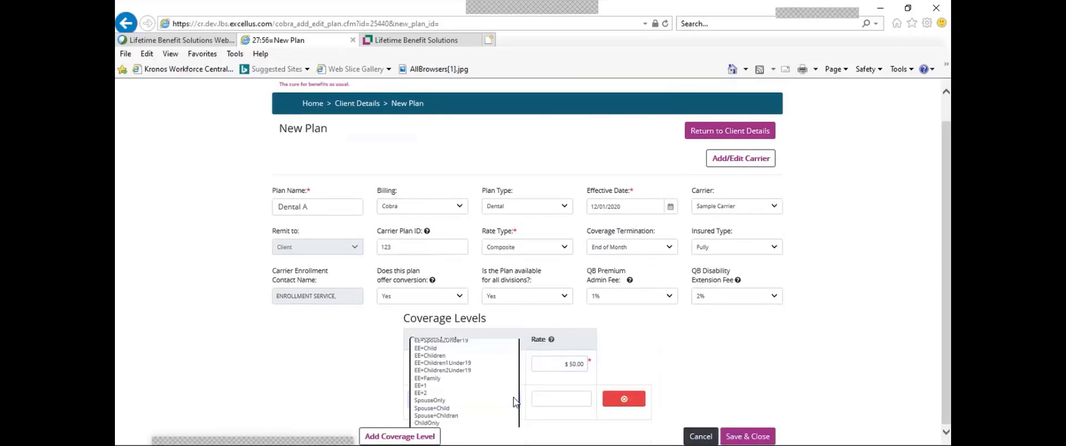
scroll(514, 399, "up", 3)
left_click(439, 323)
left_click(569, 399)
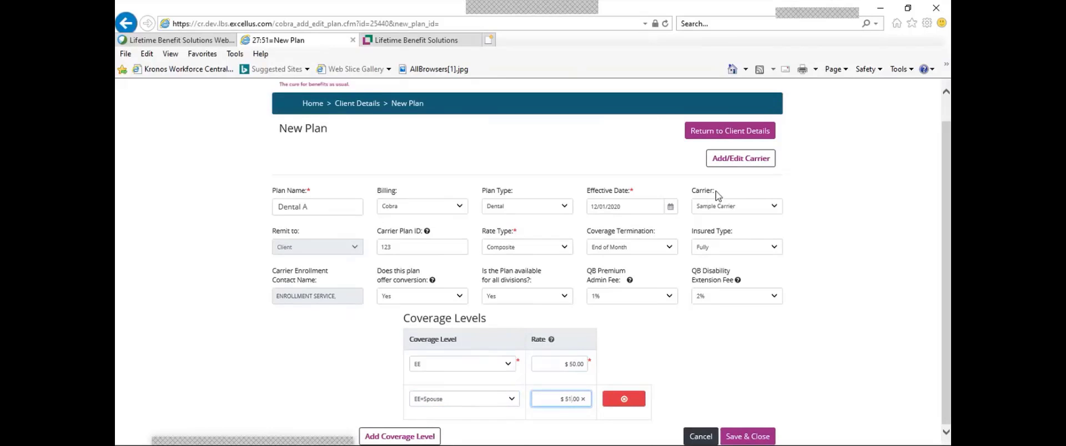
left_click(742, 441)
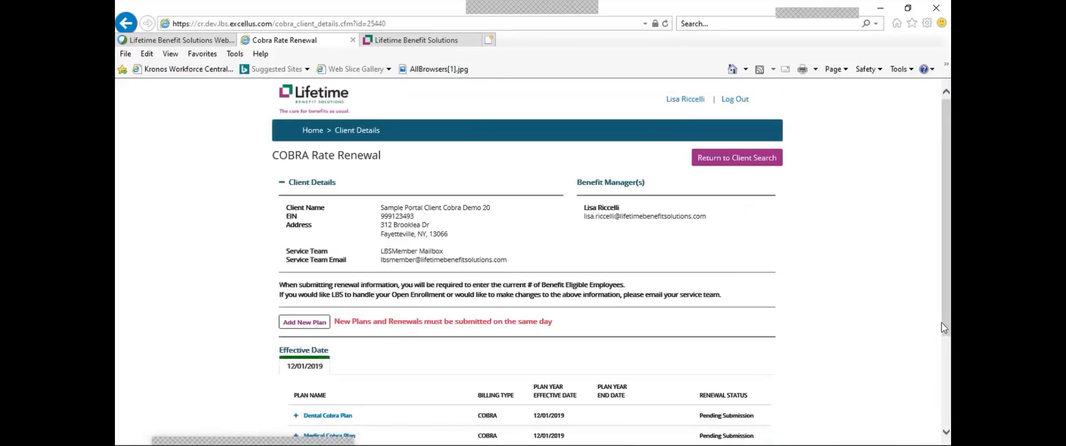
Submit the Dental A plan under New Plans In Progress, cancelling the print prompt afterward
scroll(944, 328, "down", 3)
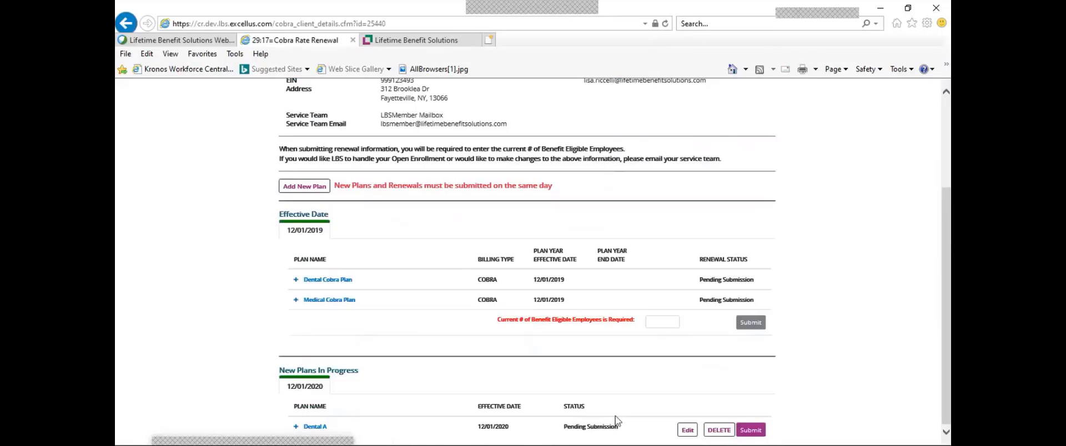
left_click(752, 431)
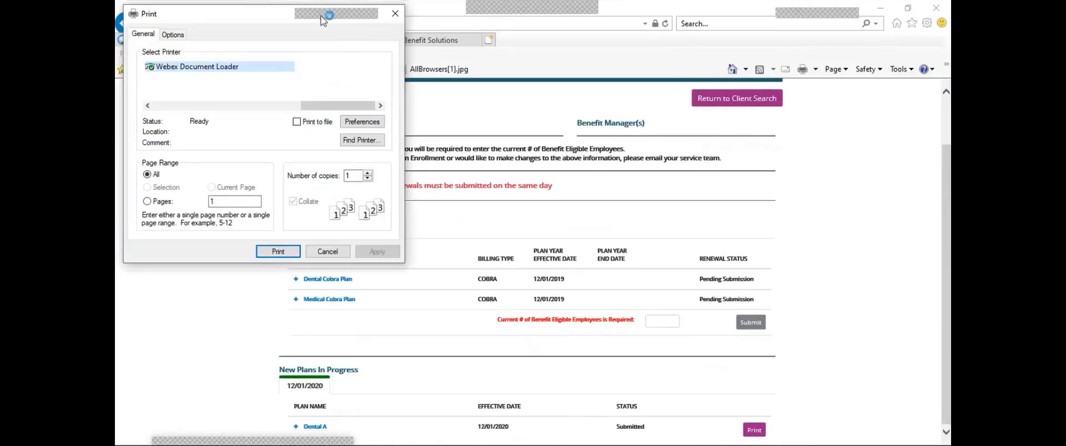
left_click(328, 252)
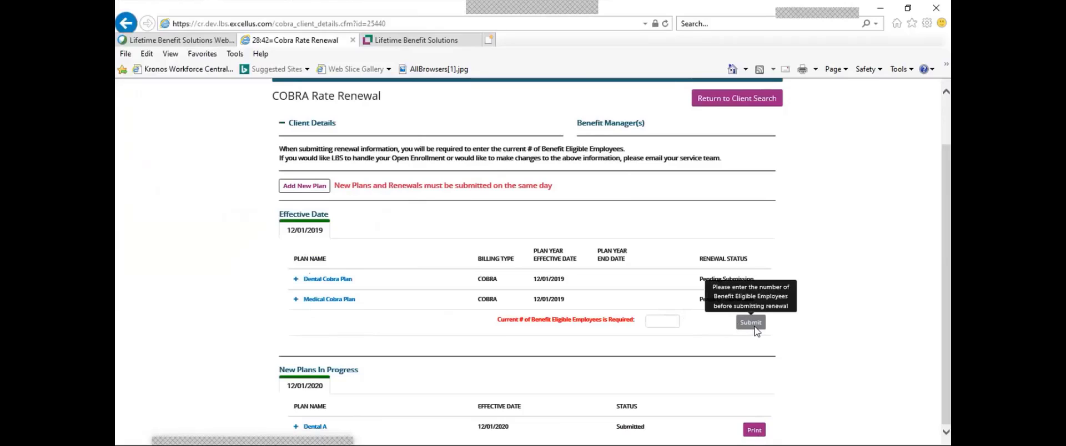
Enter 600 benefit-eligible employees and submit the renewal for both existing plans
left_click(660, 320)
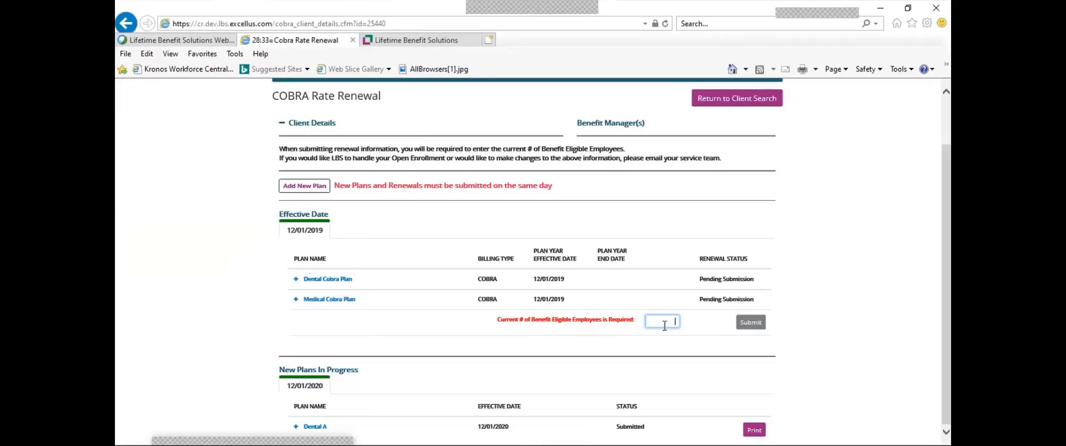
type("600")
left_click(751, 323)
left_click(753, 324)
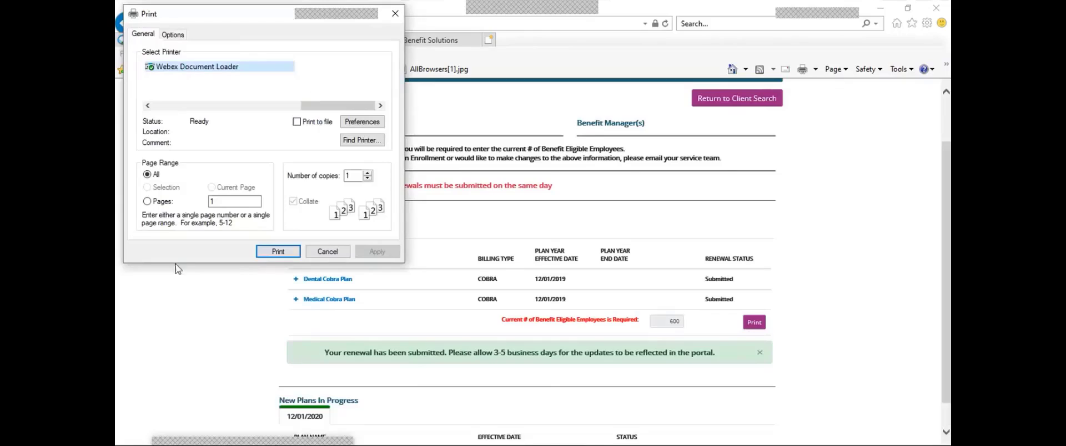
Cancel the print dialog and review the renewal-submitted confirmation noting 3-5 business days
left_click(328, 252)
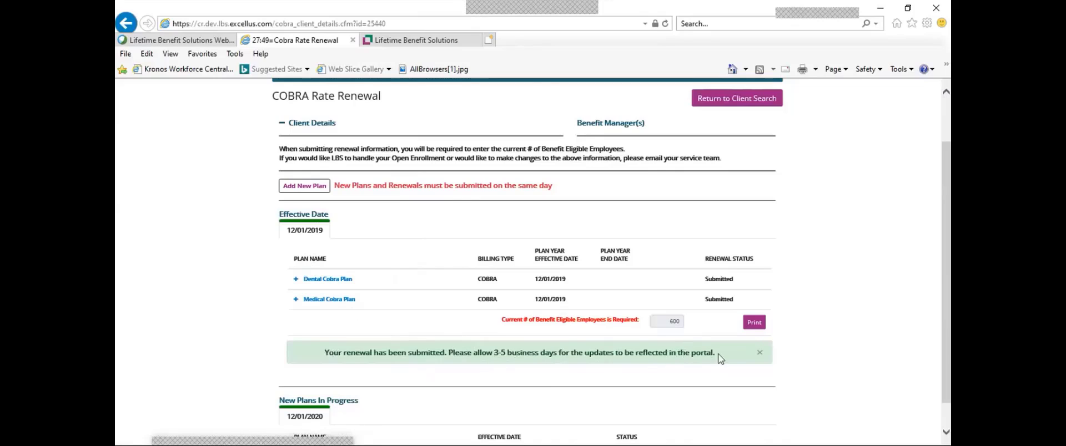
scroll(948, 302, "down", 1)
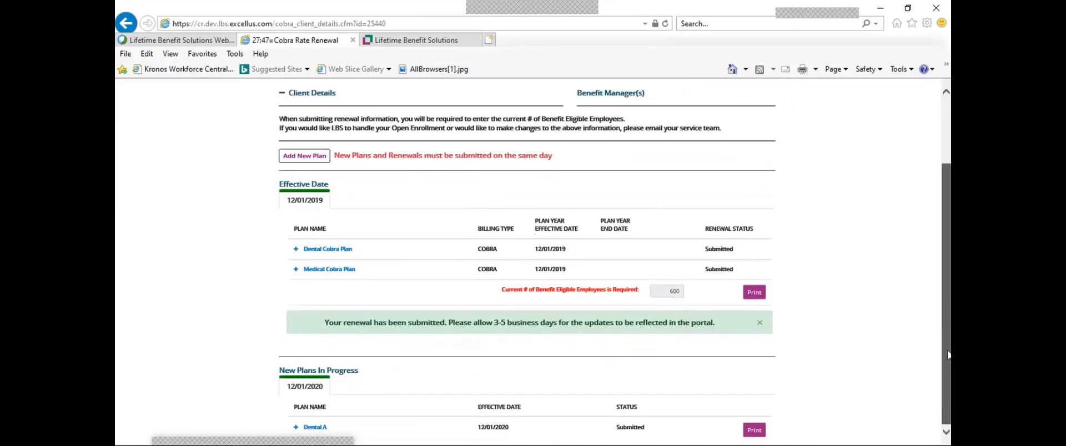
On the Lifetime Benefit Solutions website, show the Employers menu listing the COBRA Rate Renewal How-To Guide
left_click(434, 42)
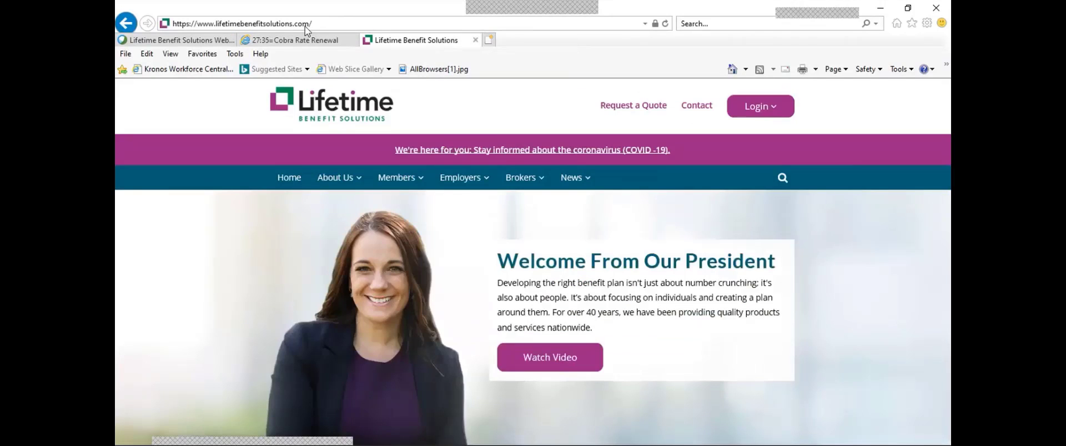
left_click(470, 185)
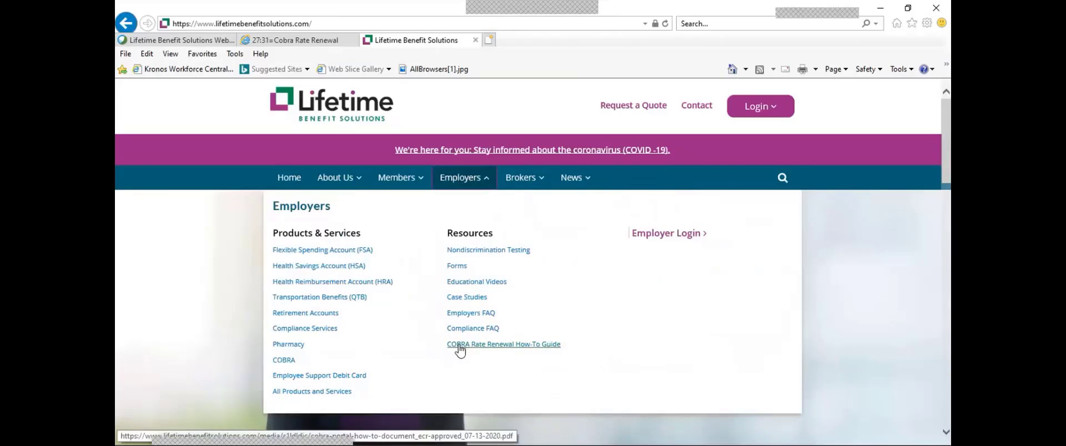